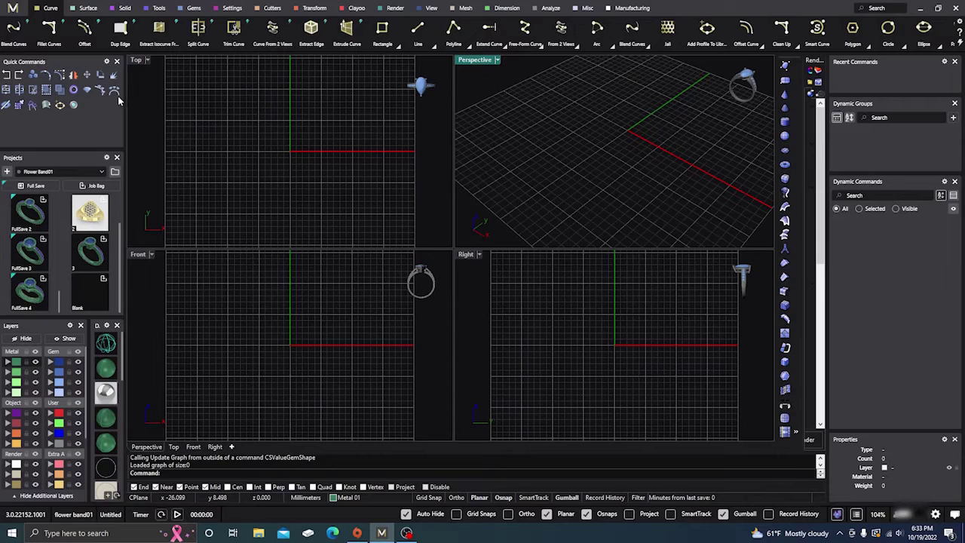
- Load the saved ring design and maximize the Perspective viewport
double_click(85, 260)
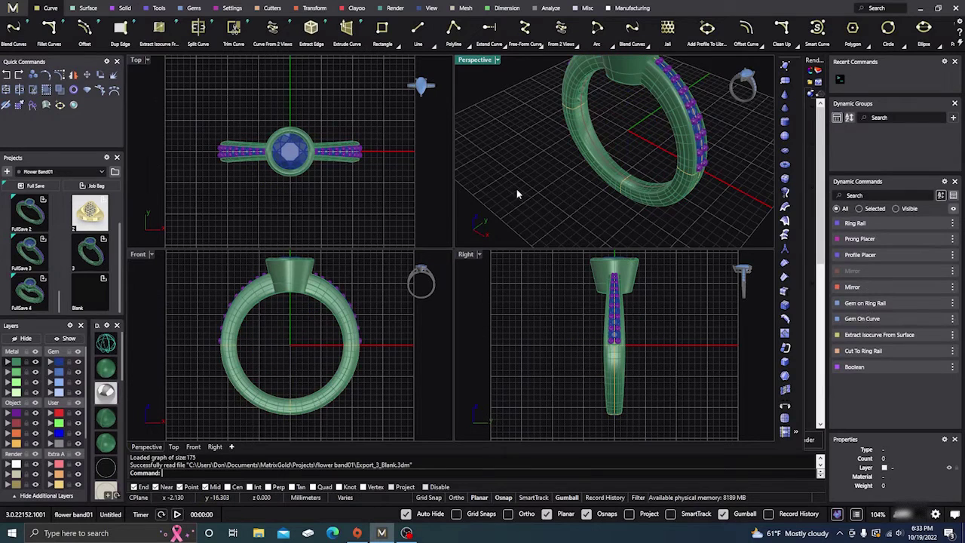
scroll(541, 193, "down", 6)
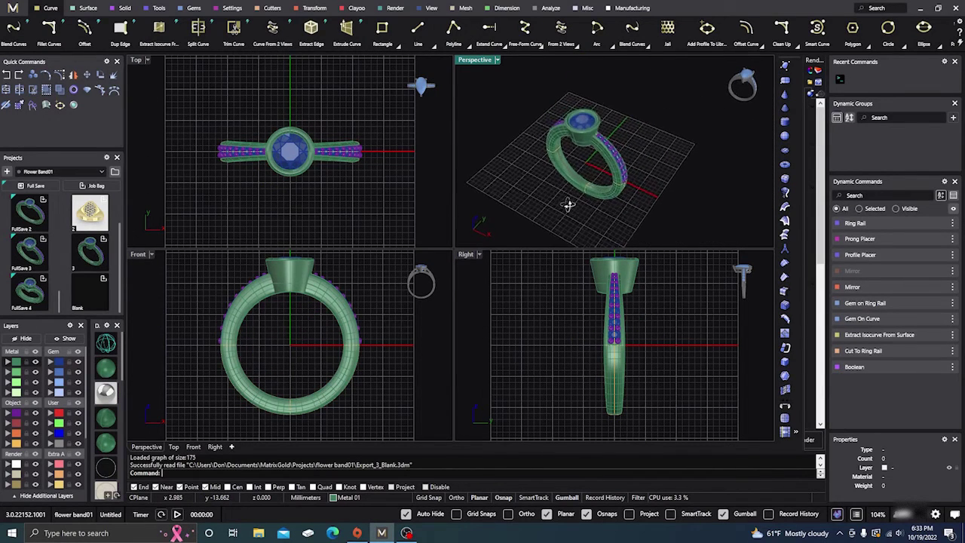
double_click(475, 59)
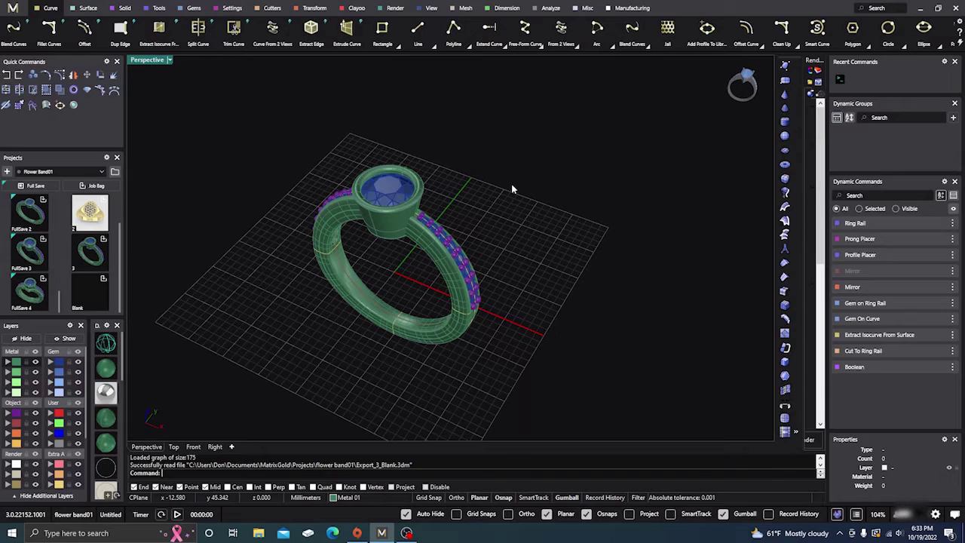
scroll(513, 187, "down", 3)
- Orbit and zoom to frame the ring at a flatter, slightly tilted angle
right_click_drag(515, 193, 493, 222)
scroll(452, 241, "up", 5)
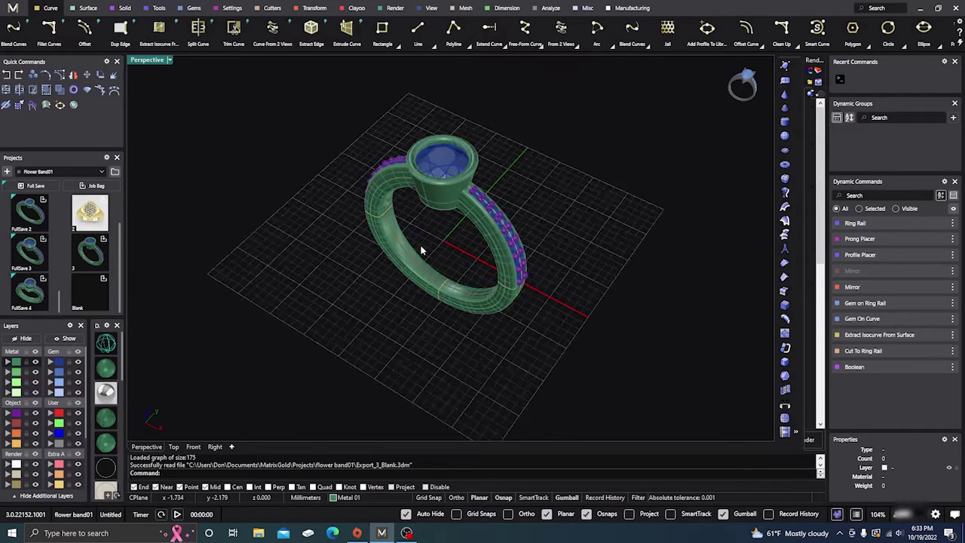
right_click_drag(459, 264, 430, 237)
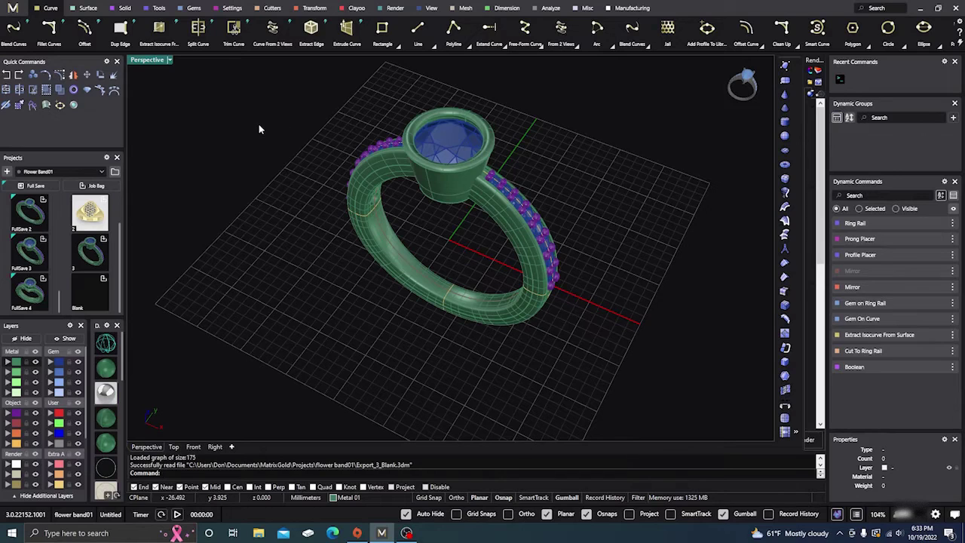
scroll(293, 226, "down", 2)
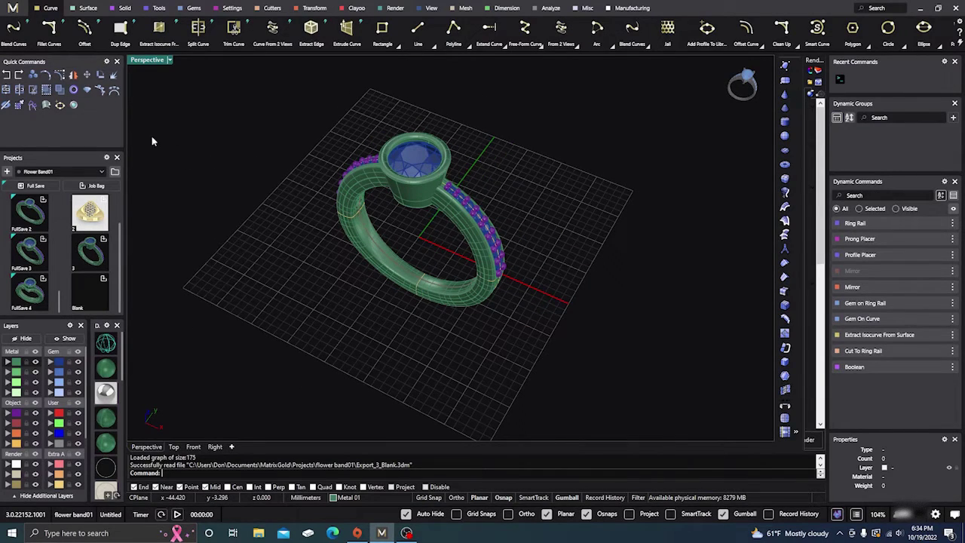
scroll(474, 191, "up", 3)
scroll(483, 195, "down", 3)
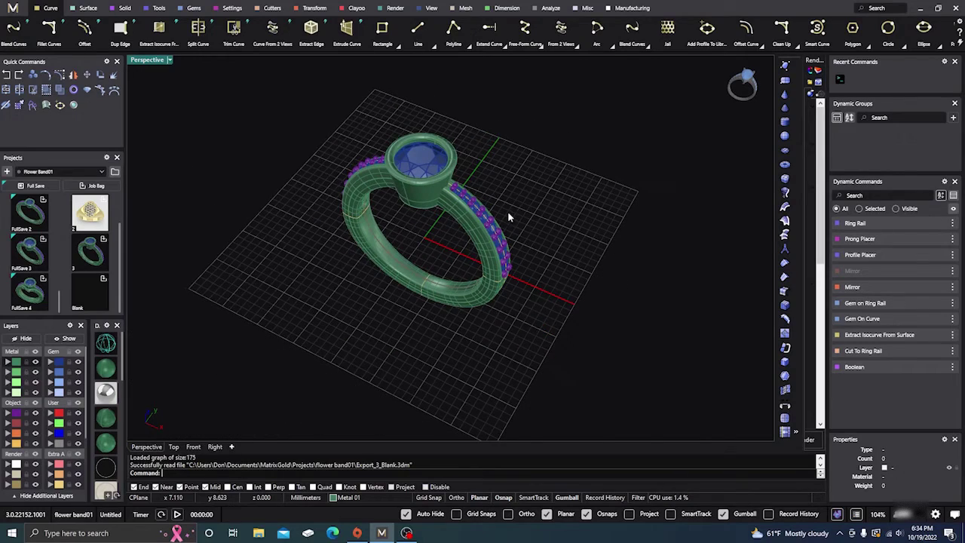
scroll(507, 211, "up", 1)
scroll(473, 200, "up", 4)
scroll(473, 199, "down", 5)
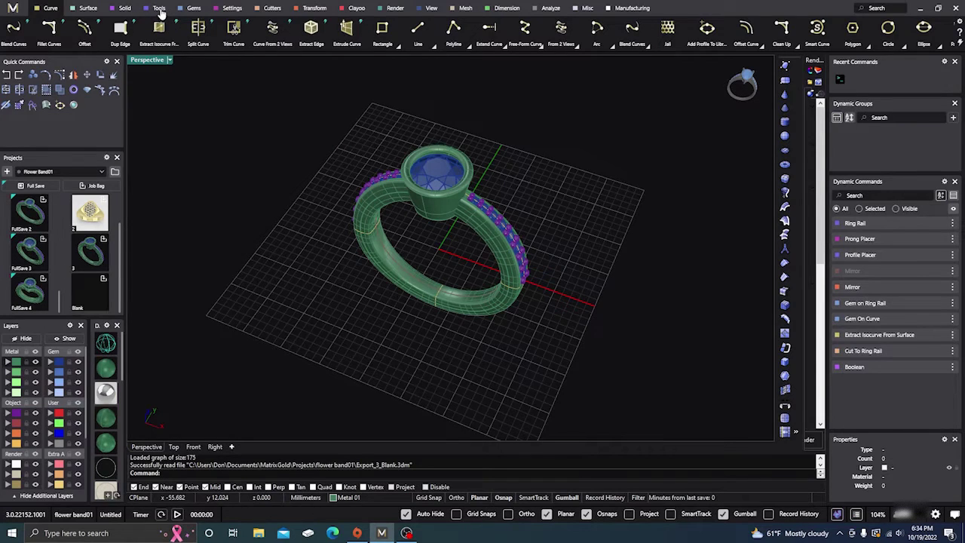
- From the Tools tab, open Render Studio's metal and gem swatches with the ring viewed from lower
left_click(159, 8)
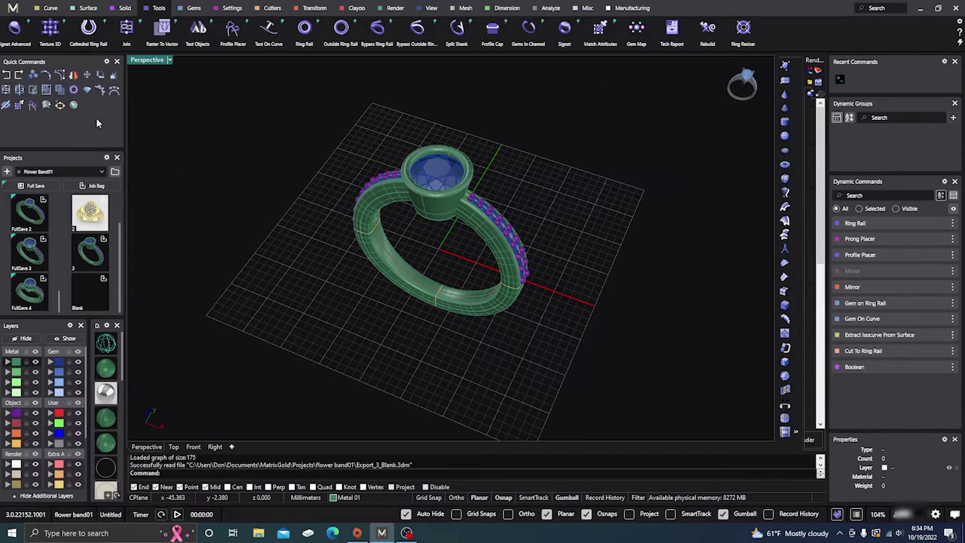
scroll(657, 294, "up", 2)
right_click_drag(657, 294, 546, 254)
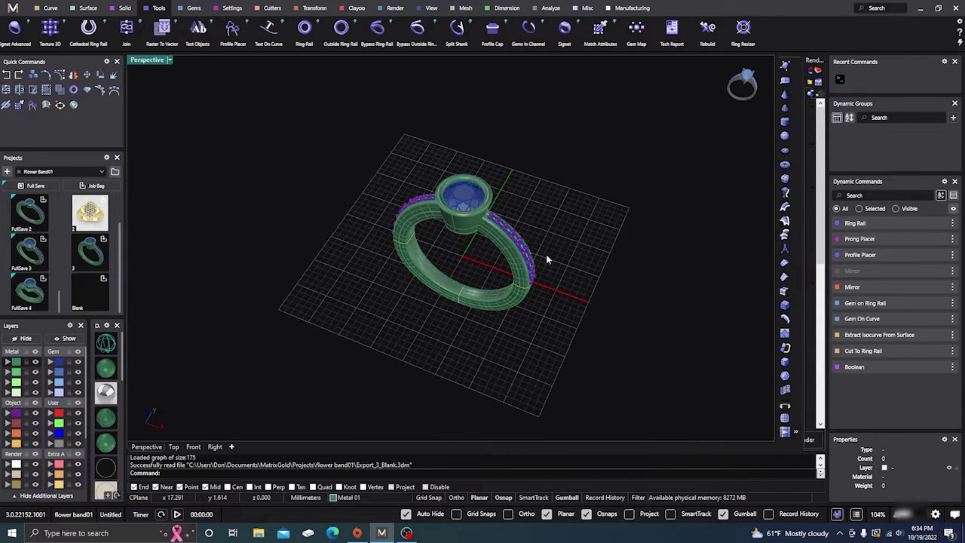
left_click(74, 106)
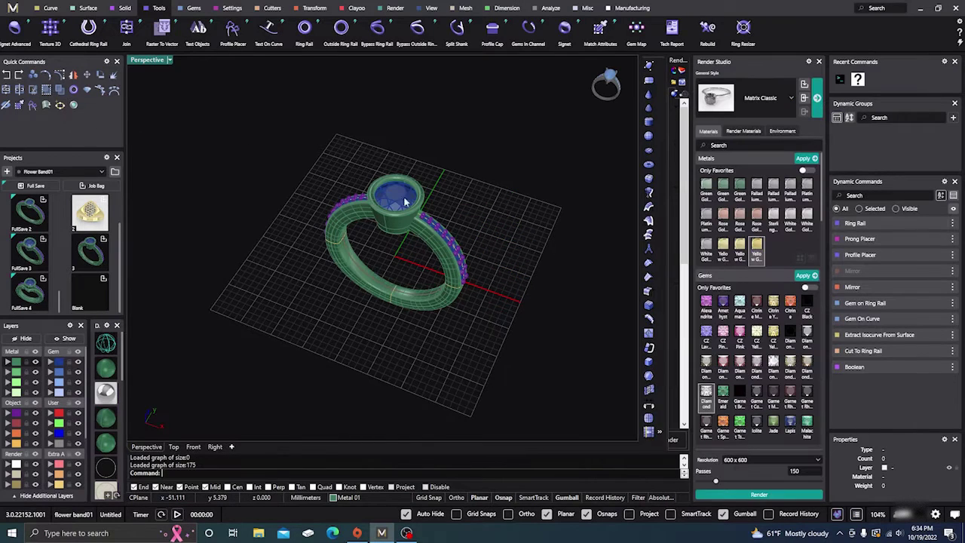
scroll(503, 261, "up", 1)
scroll(488, 254, "up", 1)
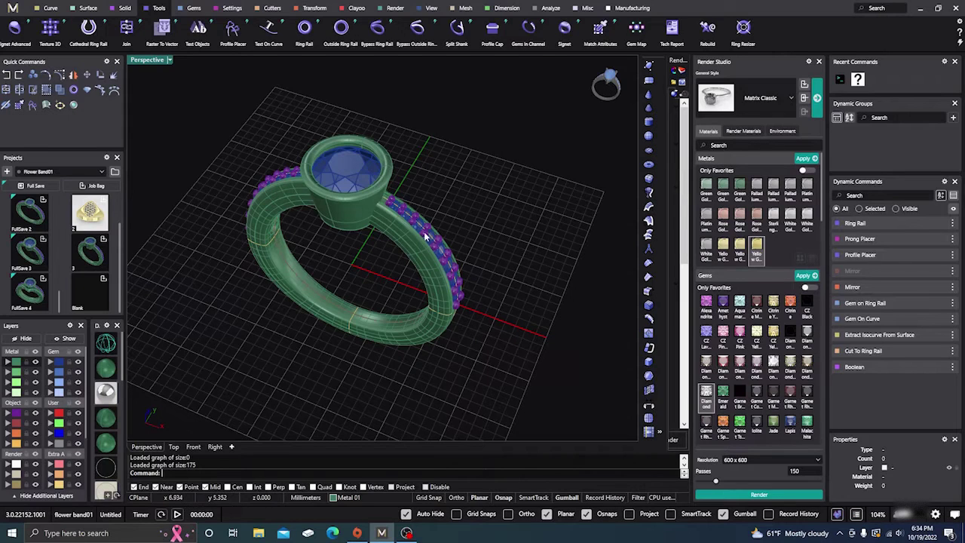
scroll(555, 284, "down", 3)
scroll(555, 284, "up", 1)
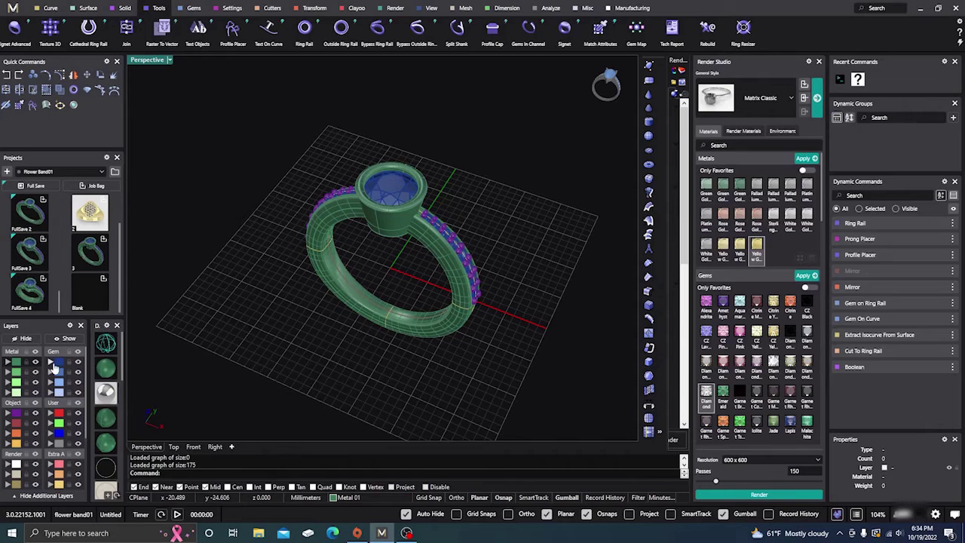
- Select the shank and gems, pick Yellow Gold, and switch Perspective to Rendered display
left_click(15, 365)
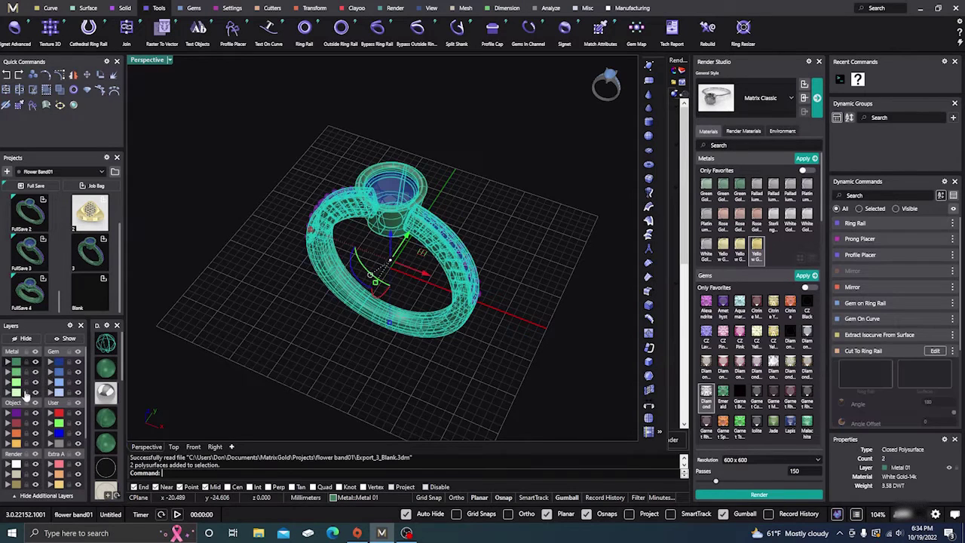
left_click(16, 413)
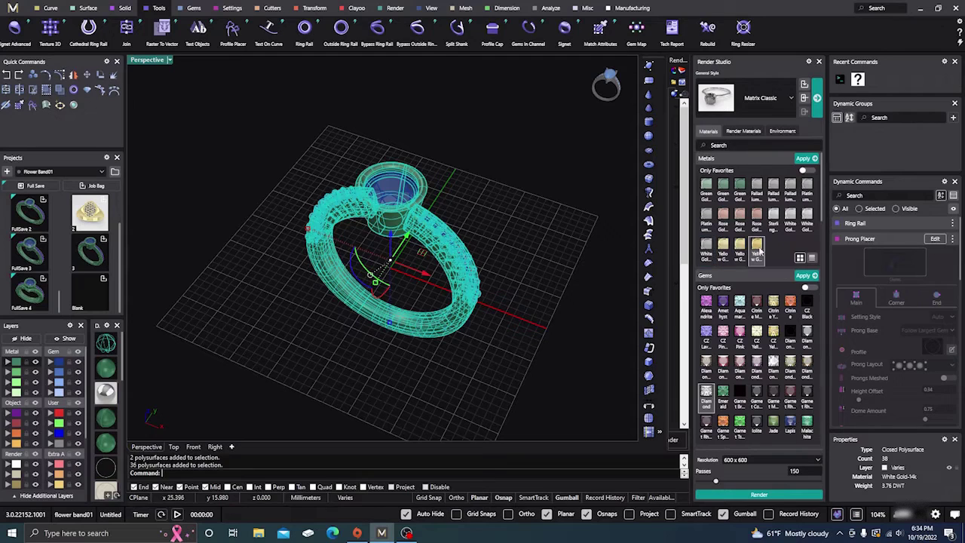
left_click(756, 250)
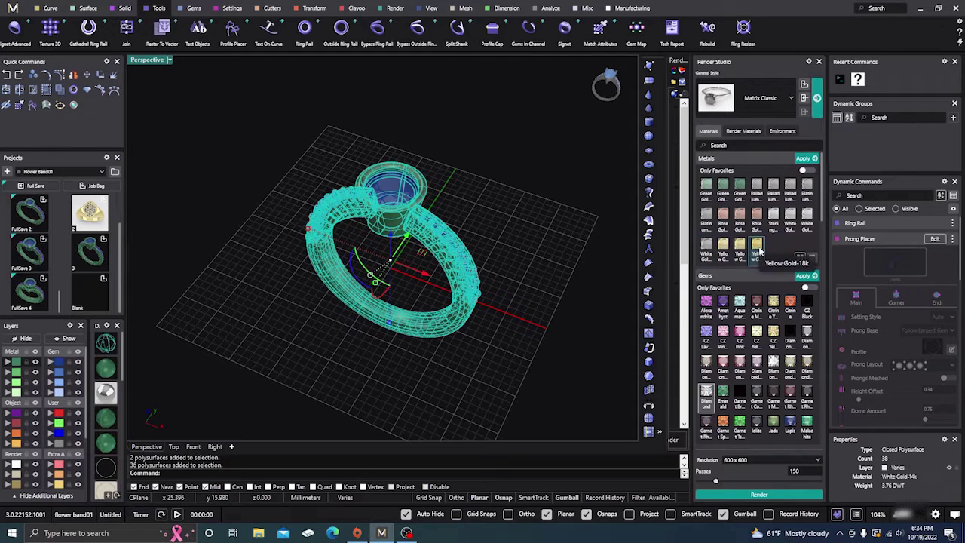
left_click(171, 61)
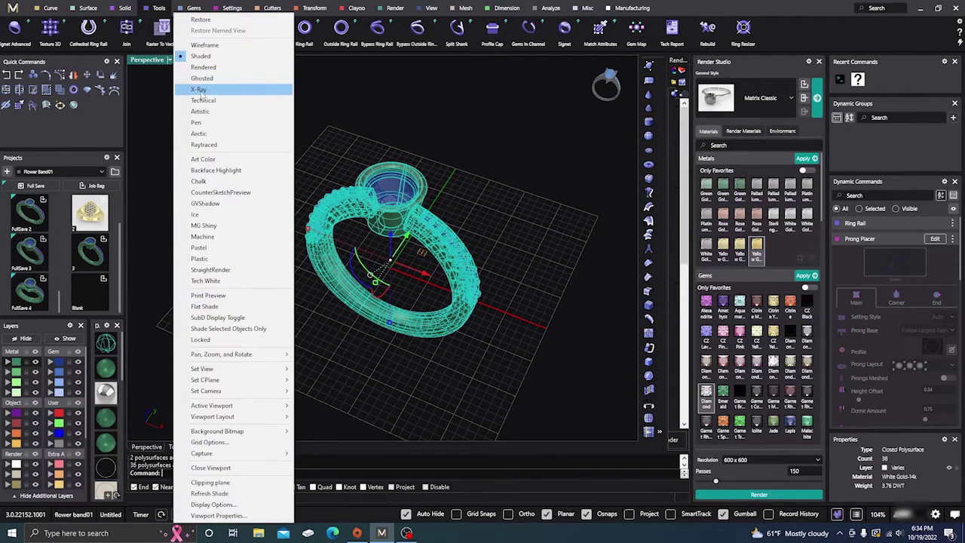
left_click(204, 68)
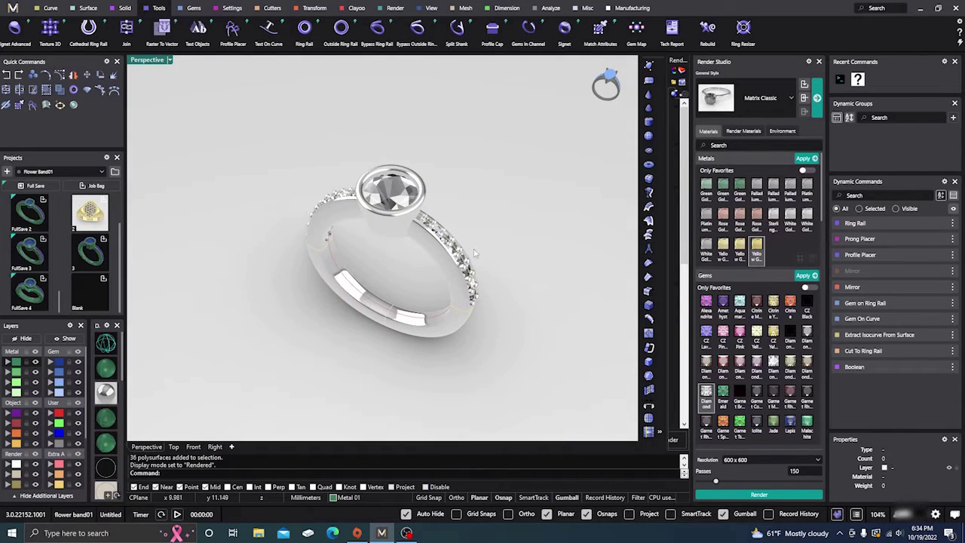
- Reselect the band and ring parts and apply the Yellow Gold metal
left_click(17, 362)
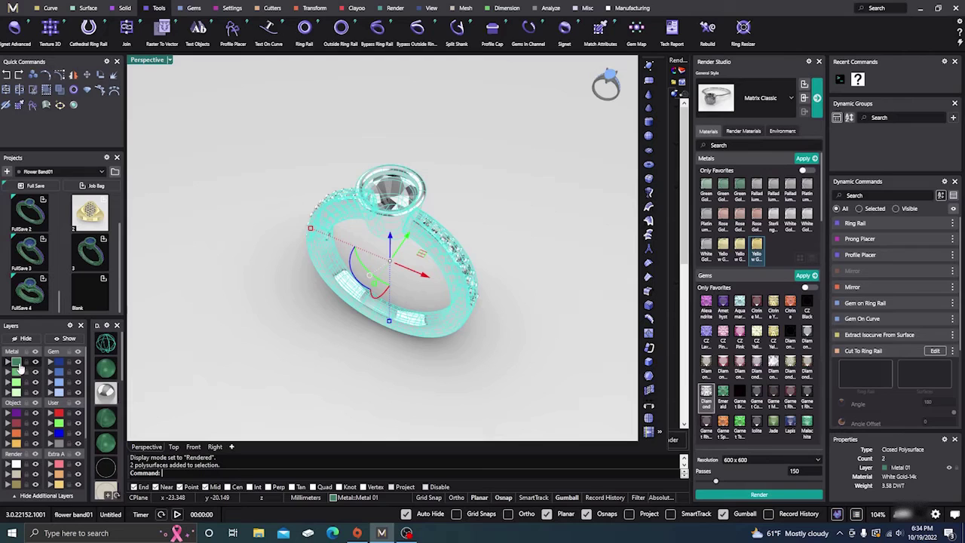
left_click(17, 415)
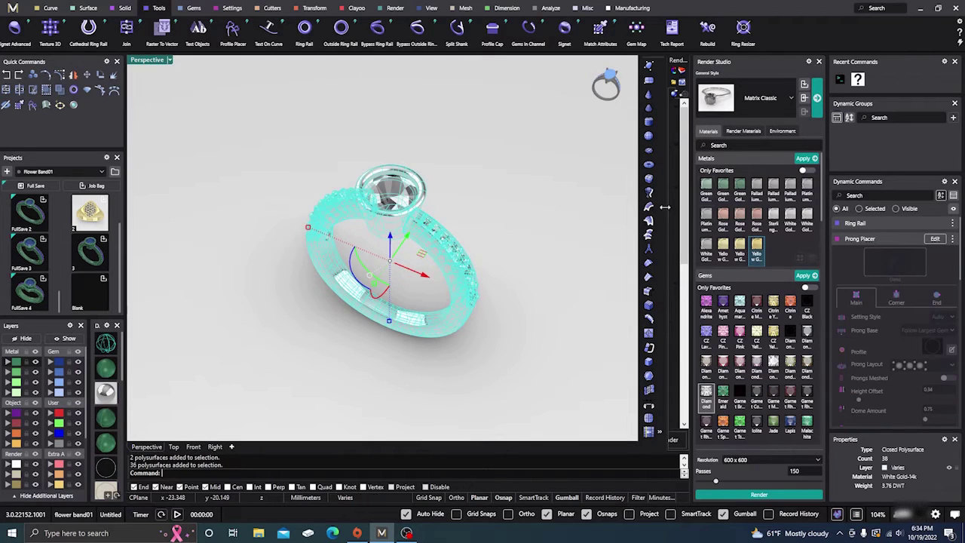
left_click(757, 249)
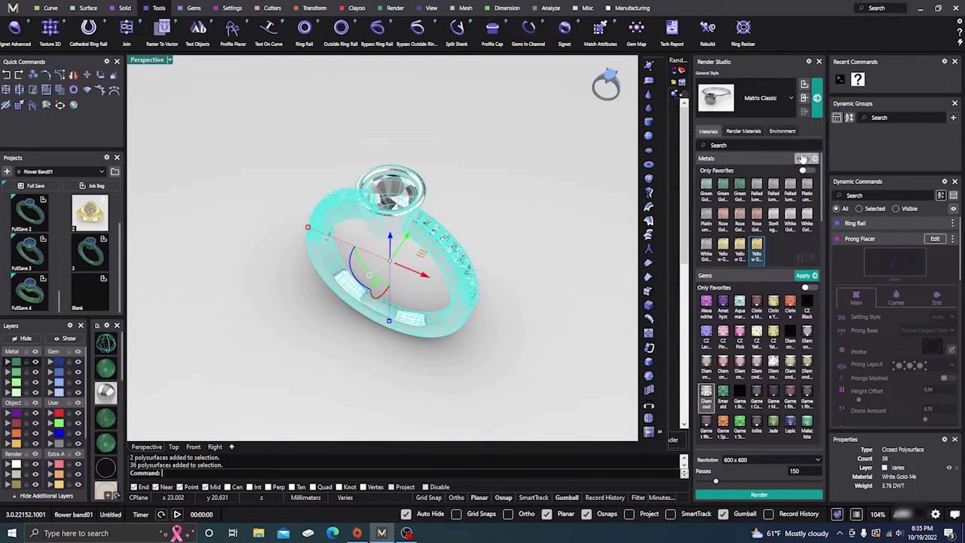
left_click(805, 158)
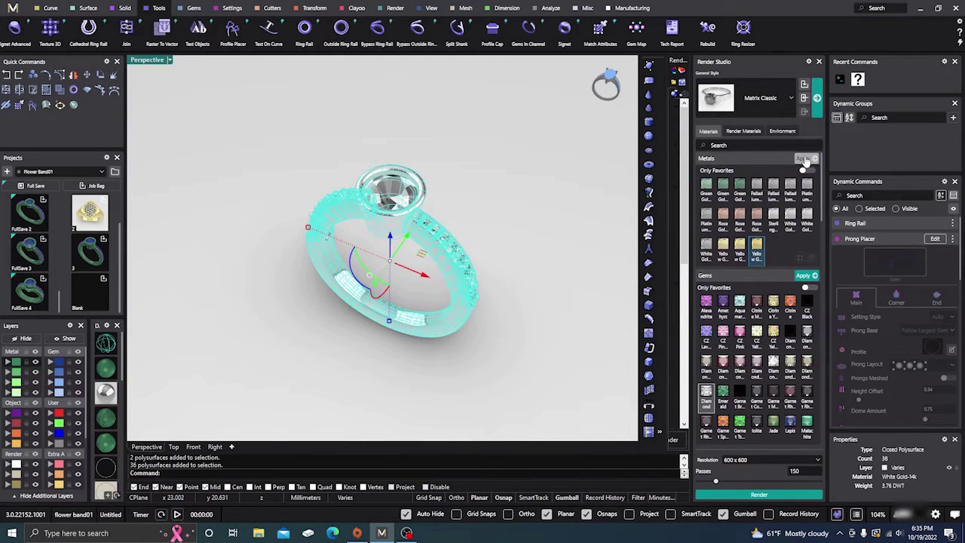
- Apply the Matrix Classic render style and give the selected gems the Diamond material
left_click(817, 98)
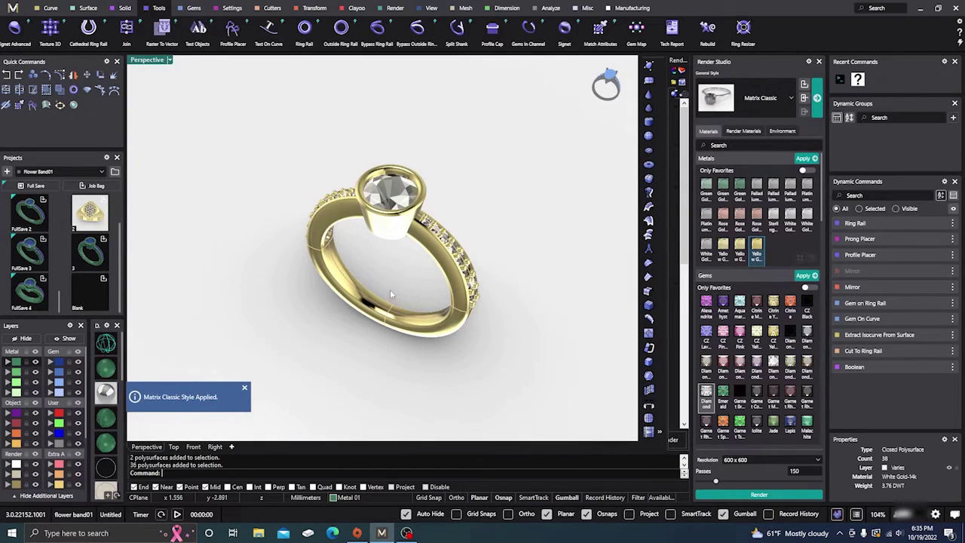
mouse_move(400, 281)
right_mouse_down()
mouse_move(402, 292)
mouse_move(402, 282)
mouse_move(393, 286)
right_mouse_up()
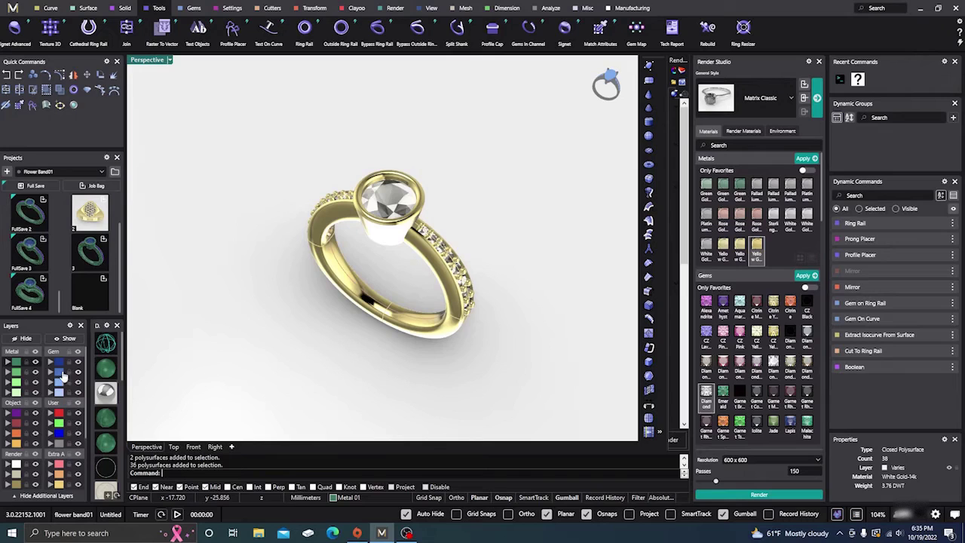
left_click(59, 361)
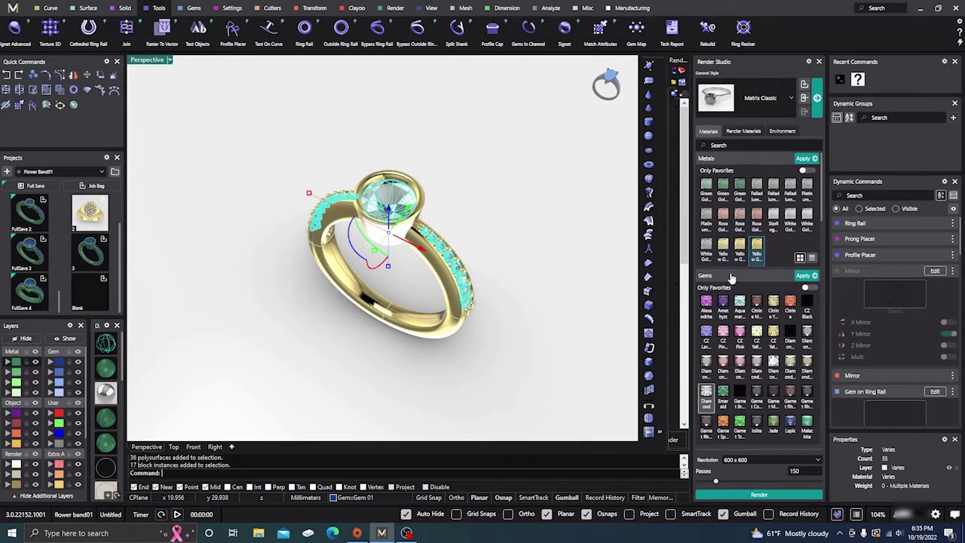
left_click(706, 393)
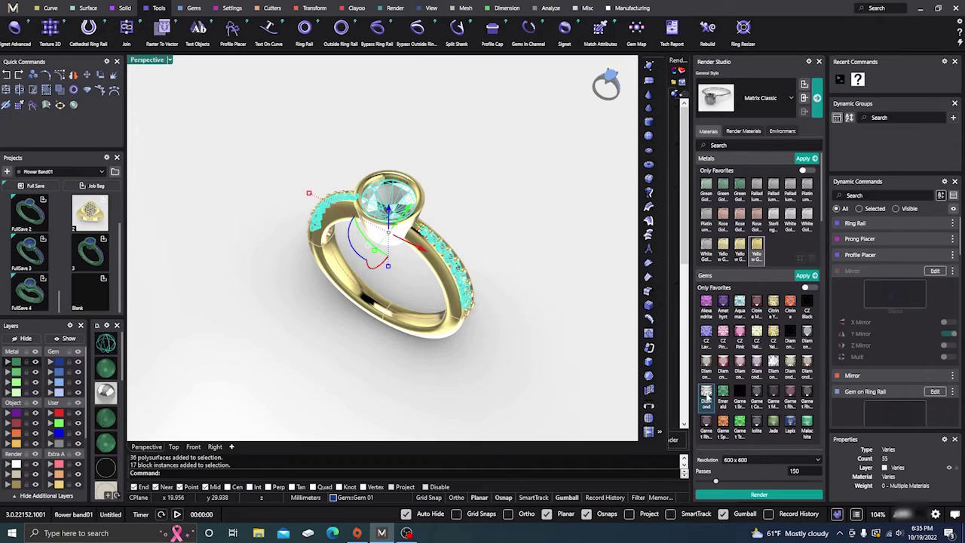
left_click(804, 277)
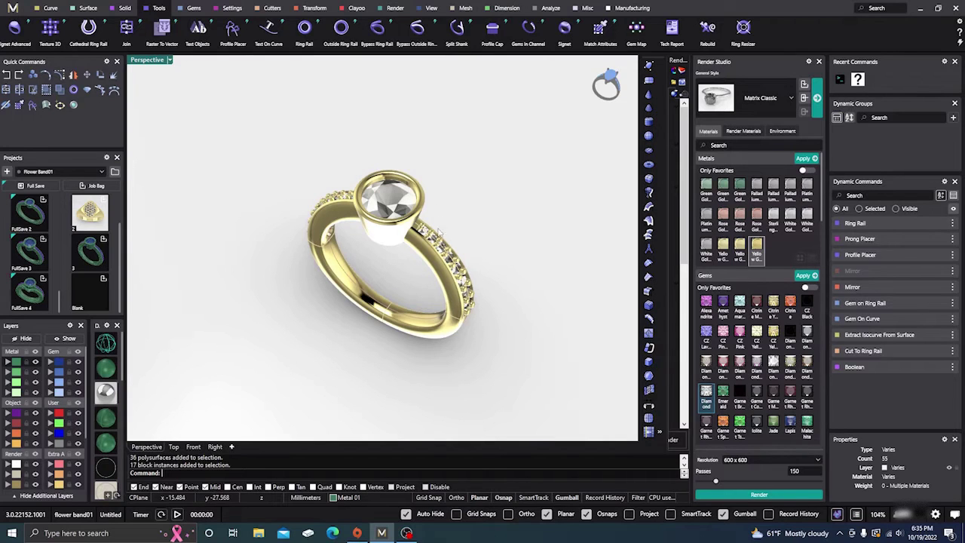
- Generate the ring's Tech Report with stone list, gold weight and stone map
left_click(671, 28)
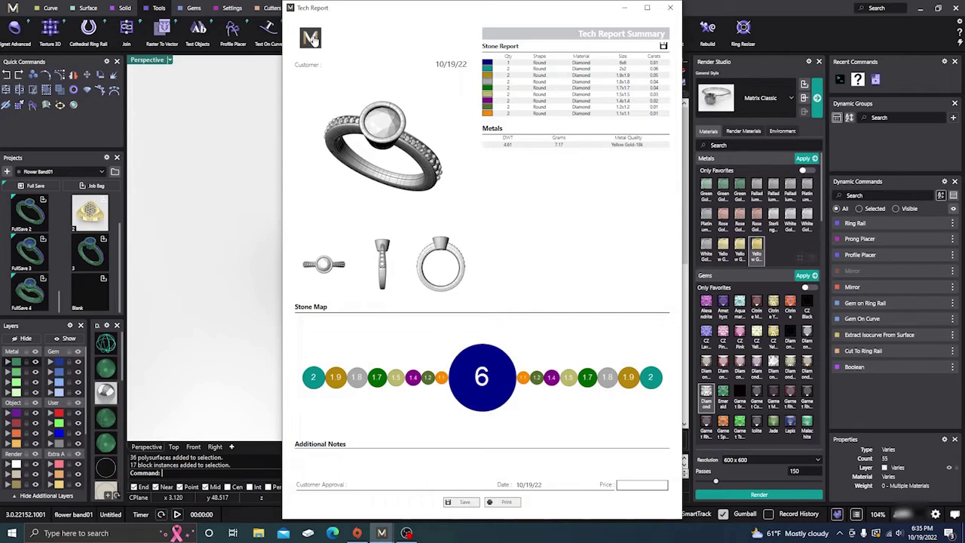
left_click(328, 65)
left_click(445, 64)
left_click(519, 485)
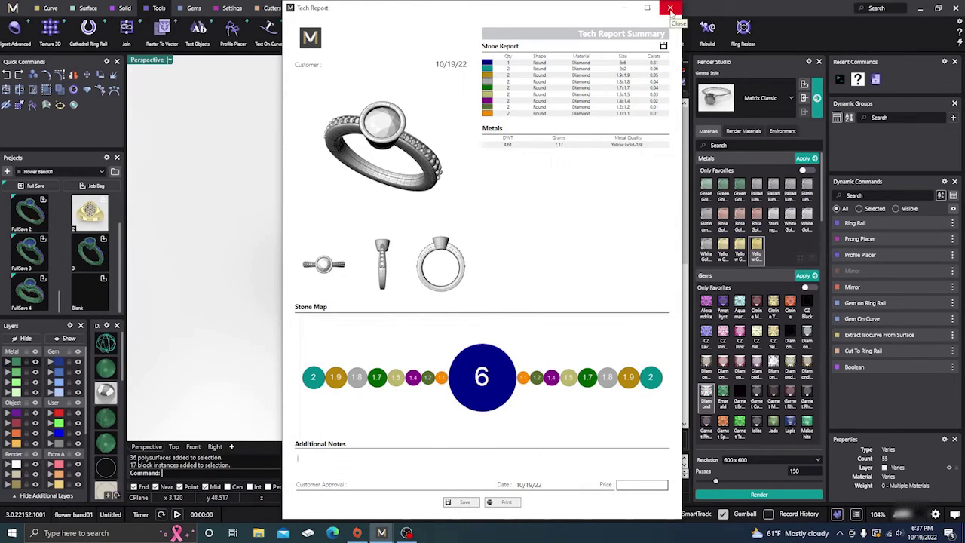
- Close the Tech Report and orbit the rendered ring to a steeper top-down angle
left_click(670, 8)
right_click_drag(568, 137, 556, 185)
scroll(505, 220, "up", 5)
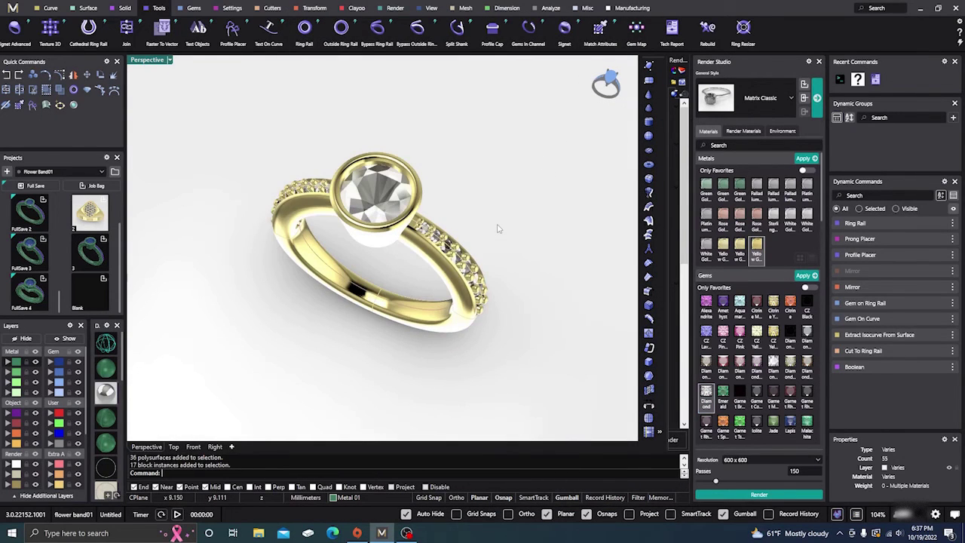
right_click_drag(502, 224, 491, 209)
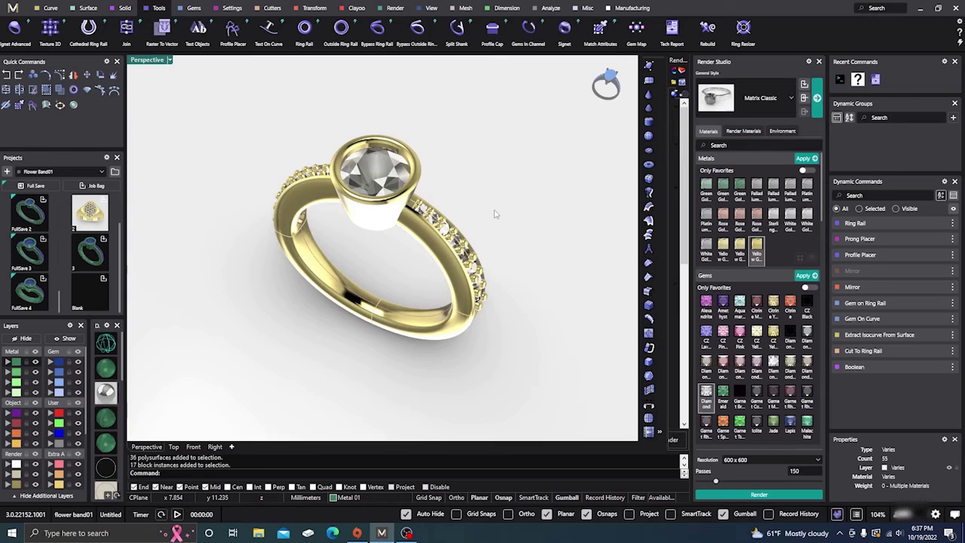